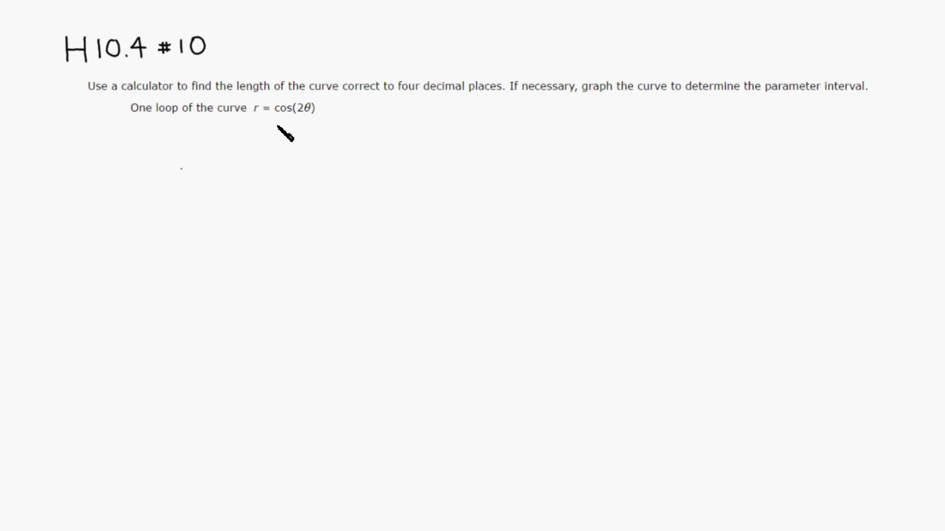
Bring up GeoGebra and drag slider a from 1.36 down to 0.62 to see the curve's start
key("alt+Tab")
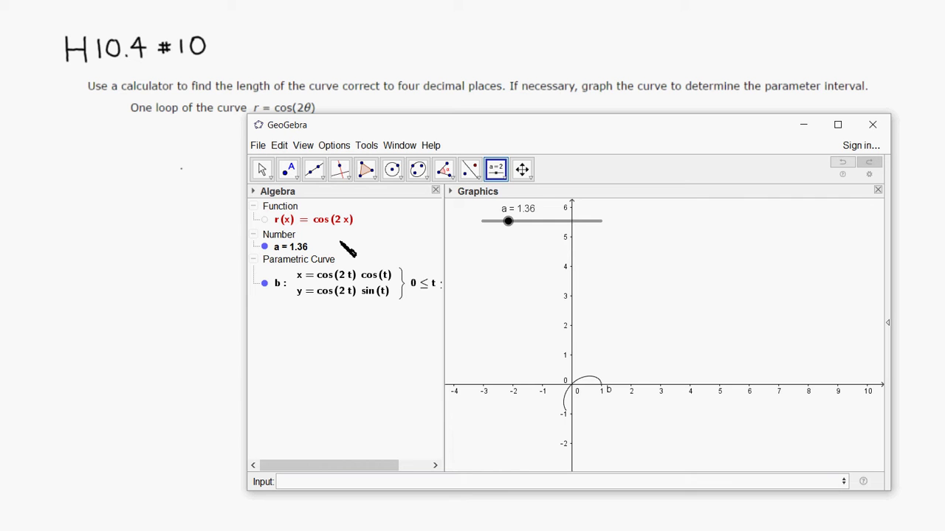
left_click(270, 170)
left_click(509, 224)
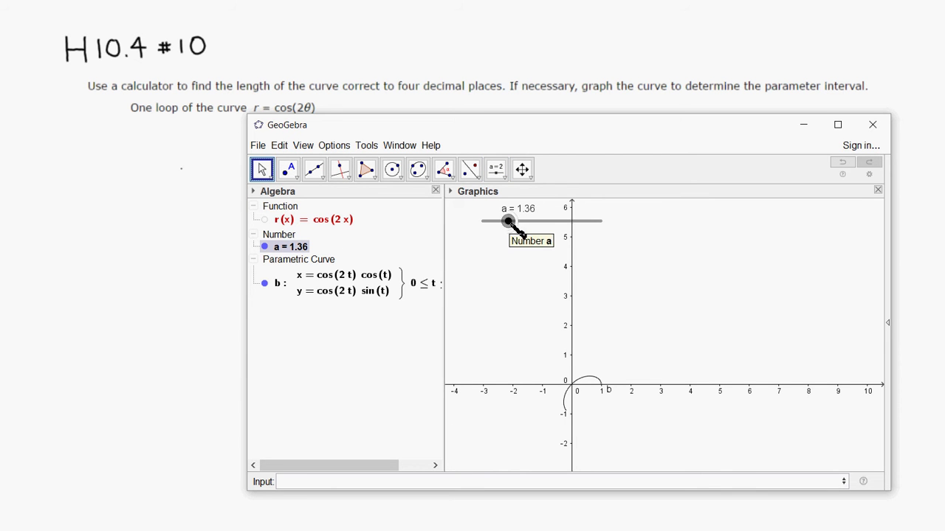
left_click_drag(510, 225, 500, 225)
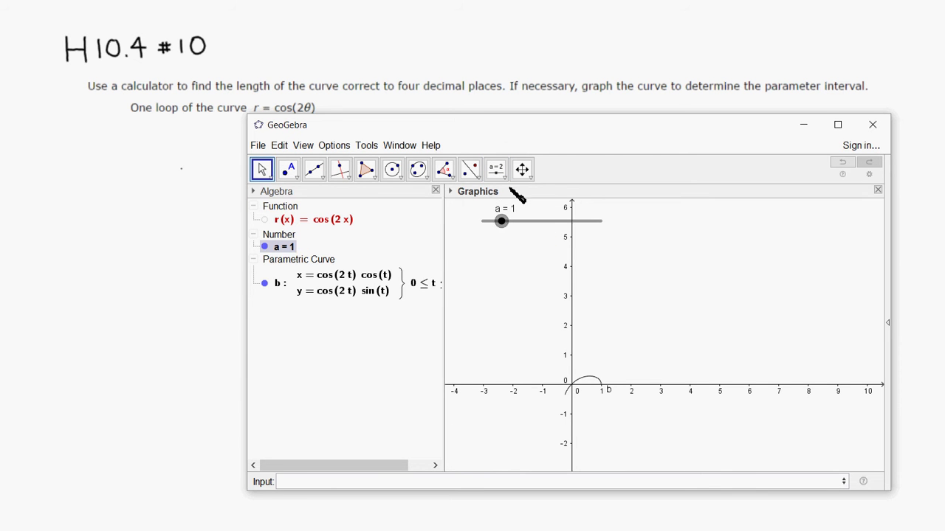
left_click_drag(502, 222, 601, 224)
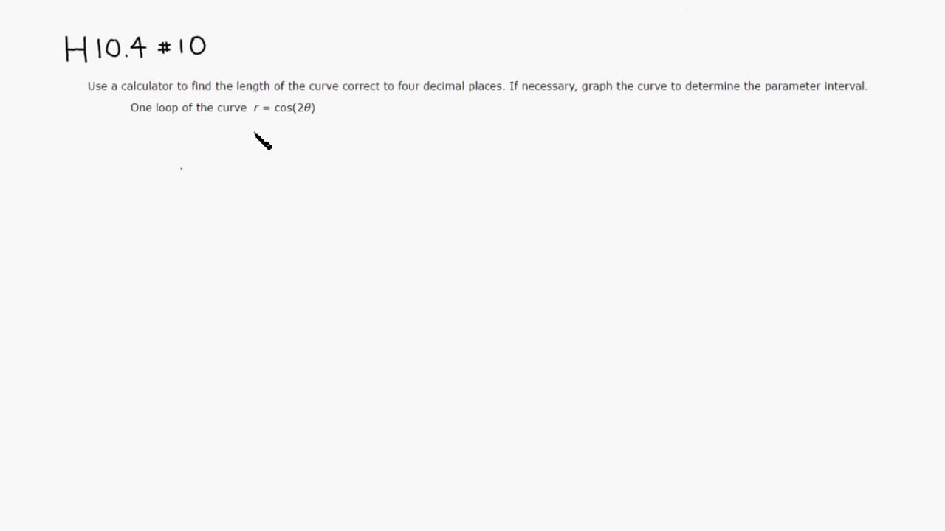
Handwrite r' = −2sin(2θ), then ds = √(cos²(2θ) + 4sin²(2θ)) dθ below it
mouse_move(253, 133)
left_mouse_down()
mouse_move(318, 130)
mouse_move(338, 141)
mouse_move(294, 140)
left_mouse_up()
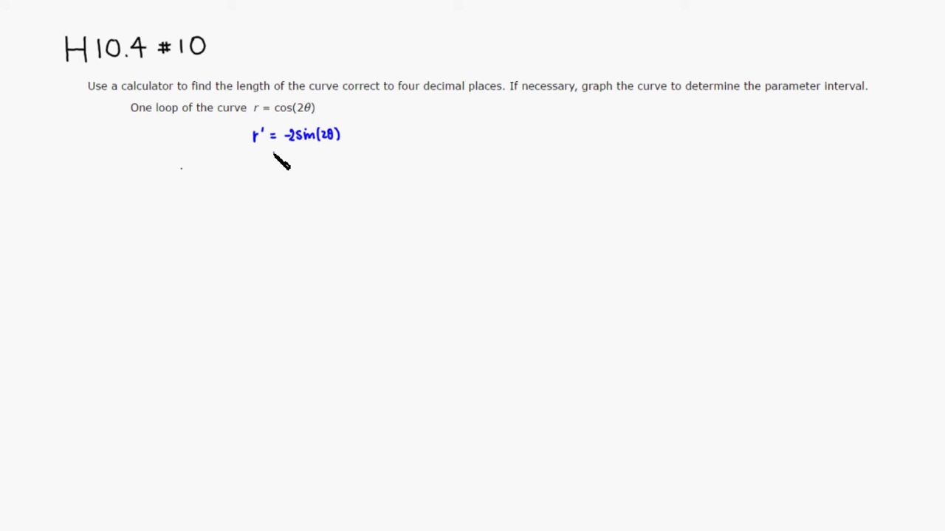
mouse_move(132, 176)
left_mouse_down()
mouse_move(135, 163)
mouse_move(140, 175)
mouse_move(159, 168)
mouse_move(168, 183)
mouse_move(195, 153)
mouse_move(264, 153)
left_mouse_up()
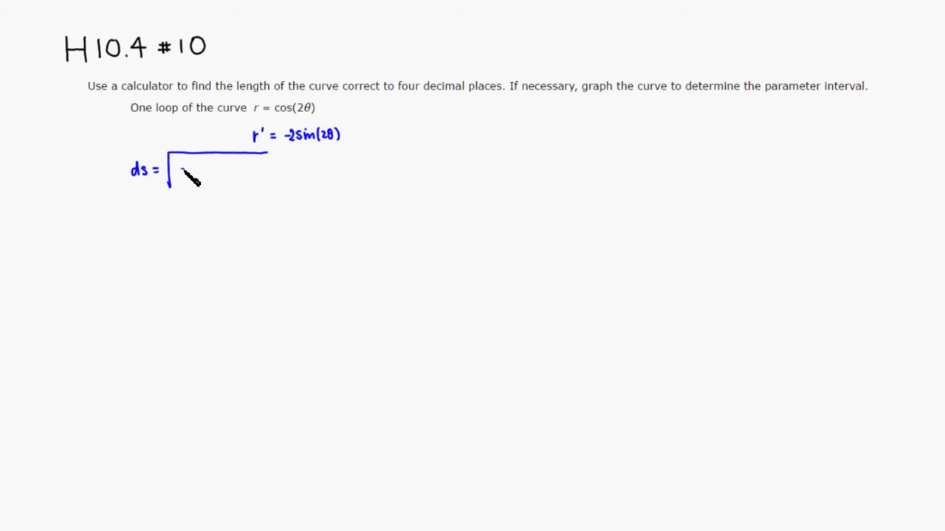
left_click_drag(183, 169, 237, 176)
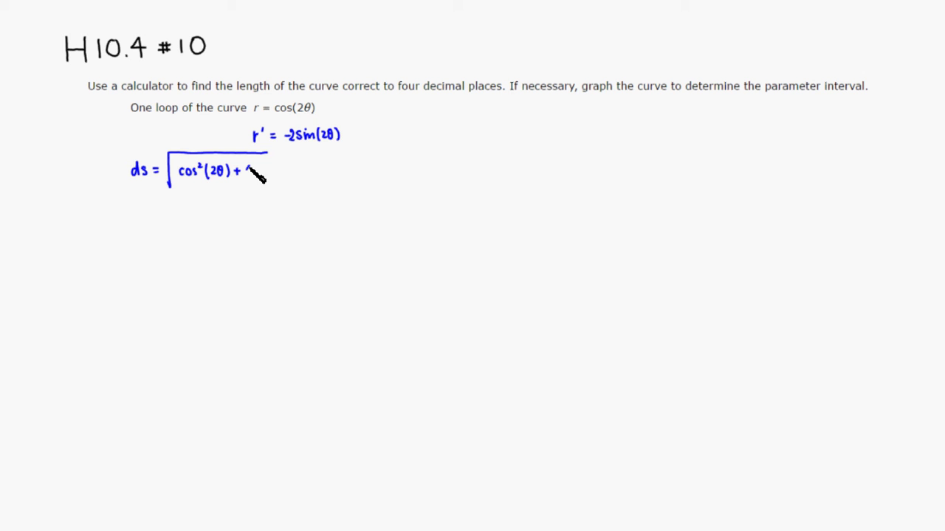
mouse_move(251, 165)
left_mouse_down()
mouse_move(252, 177)
mouse_move(286, 174)
mouse_move(295, 153)
mouse_move(299, 176)
mouse_move(326, 171)
left_mouse_up()
Append = √(1 + 3sin²(2θ)) dθ to ds and write L = ¼∫₀^{2π} √(1 + 3sin²(2θ)) dθ below
left_click_drag(340, 164, 346, 165)
mouse_move(340, 169)
left_mouse_down()
mouse_move(360, 177)
mouse_move(384, 148)
mouse_move(442, 146)
left_mouse_up()
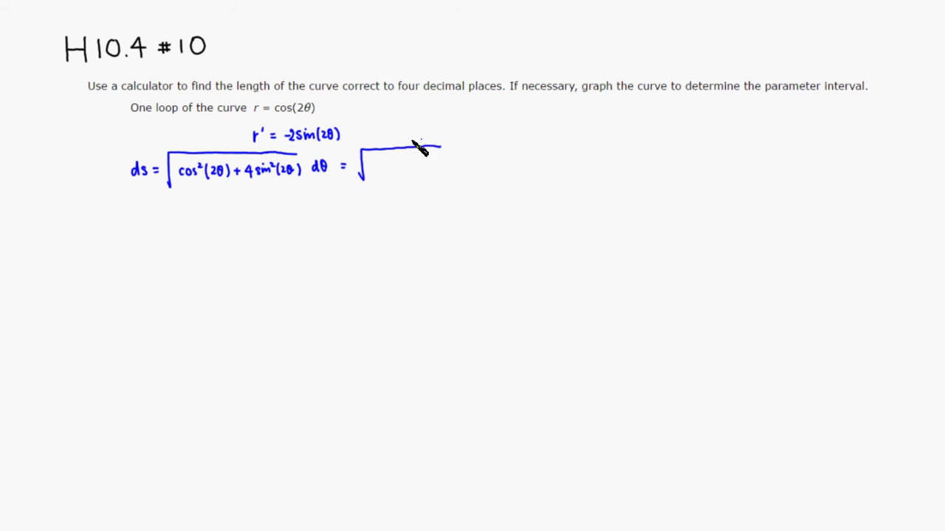
mouse_move(373, 162)
left_mouse_down()
mouse_move(375, 174)
mouse_move(387, 172)
left_mouse_up()
mouse_move(398, 167)
left_mouse_down()
mouse_move(430, 165)
mouse_move(431, 175)
mouse_move(458, 159)
mouse_move(468, 167)
left_mouse_up()
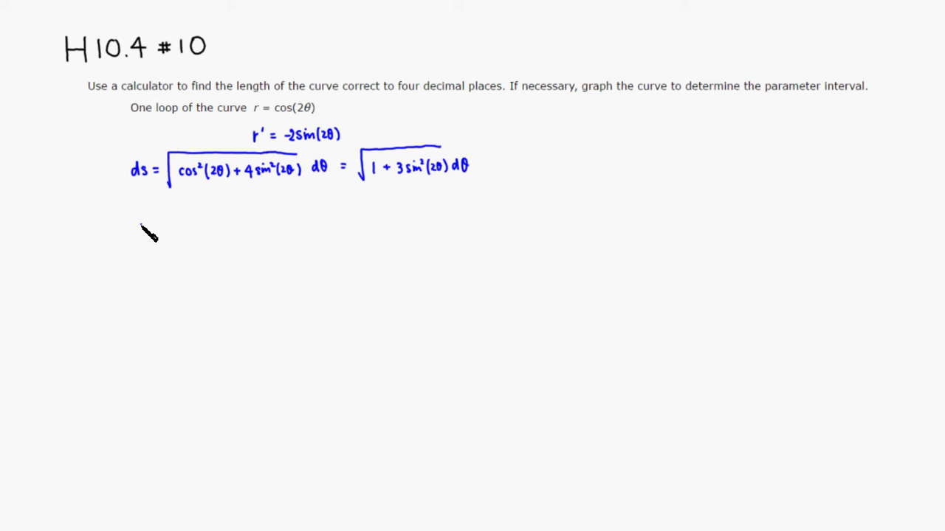
mouse_move(140, 224)
left_mouse_down()
mouse_move(148, 241)
mouse_move(194, 219)
mouse_move(191, 251)
left_mouse_up()
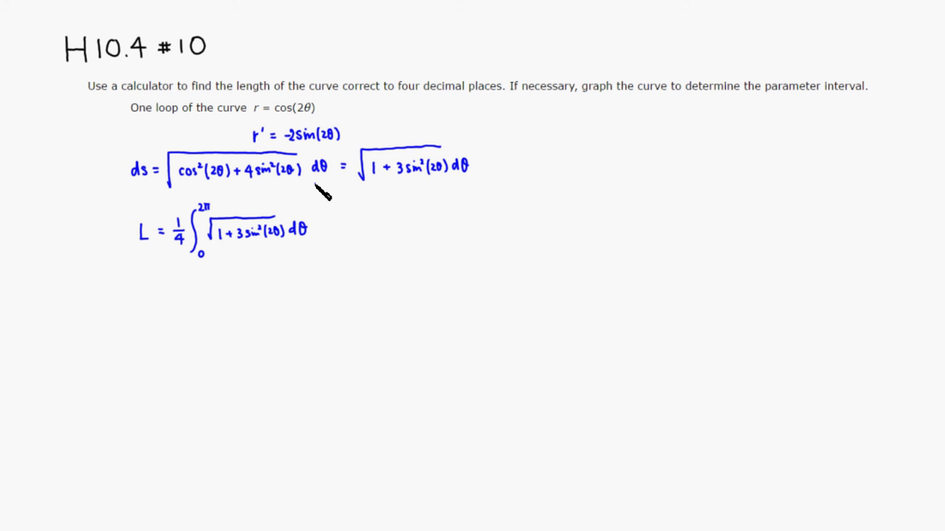
Restore GeoGebra and move its window right of the notes, showing the full rose at a = 6.28
left_click(454, 523)
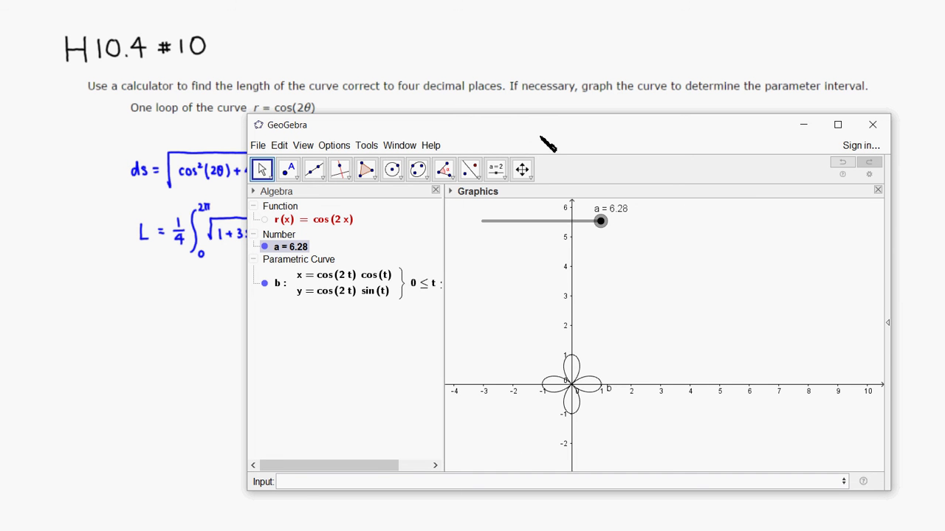
left_click_drag(513, 129, 601, 129)
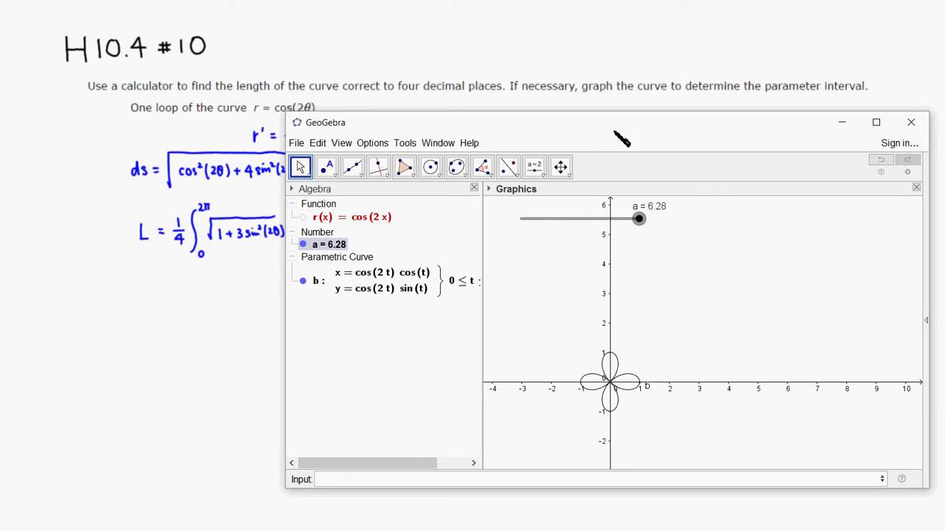
left_click_drag(614, 133, 774, 88)
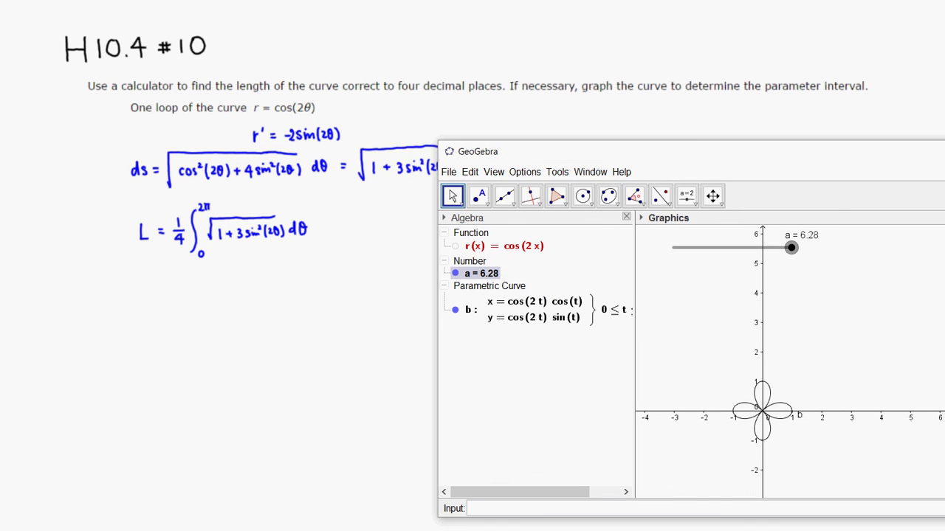
left_click_drag(622, 172, 618, 171)
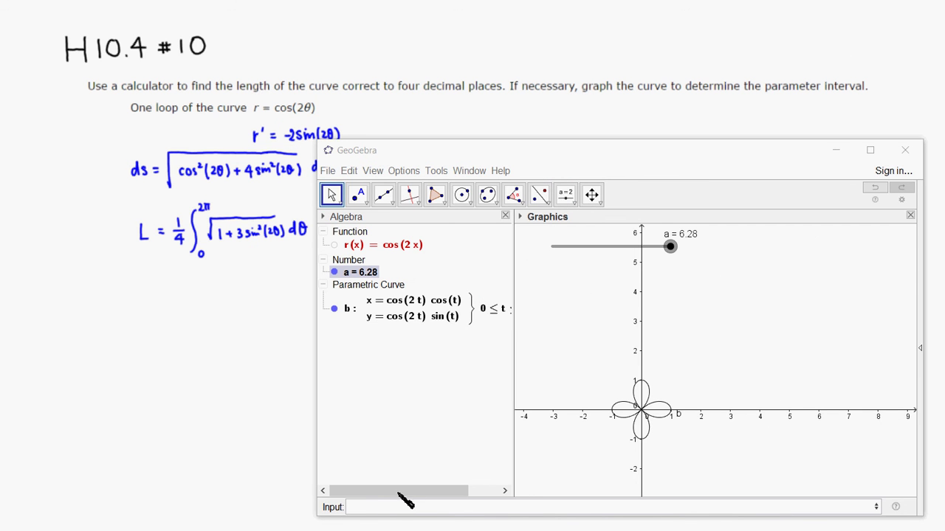
Begin a (1/4)·Integral command in the Input bar using the definite-integral template
left_click(384, 513)
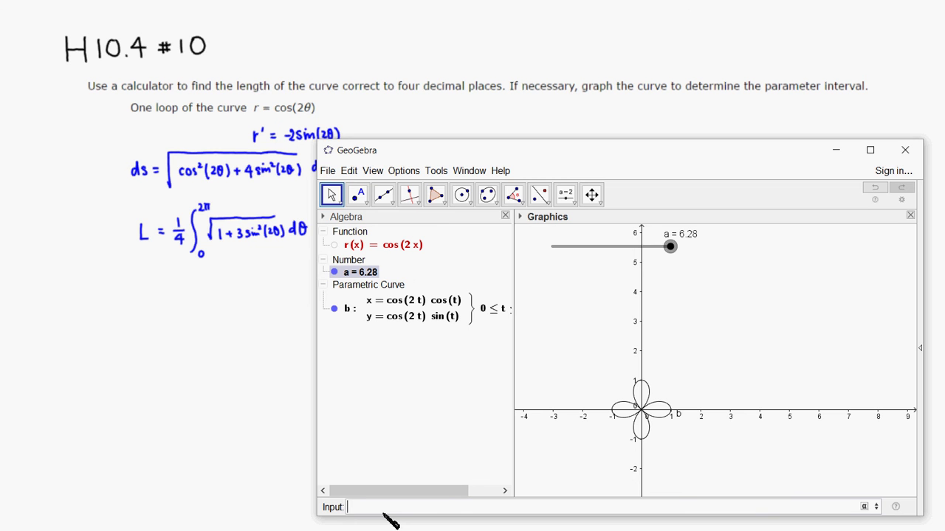
type("(1/4)\\Int")
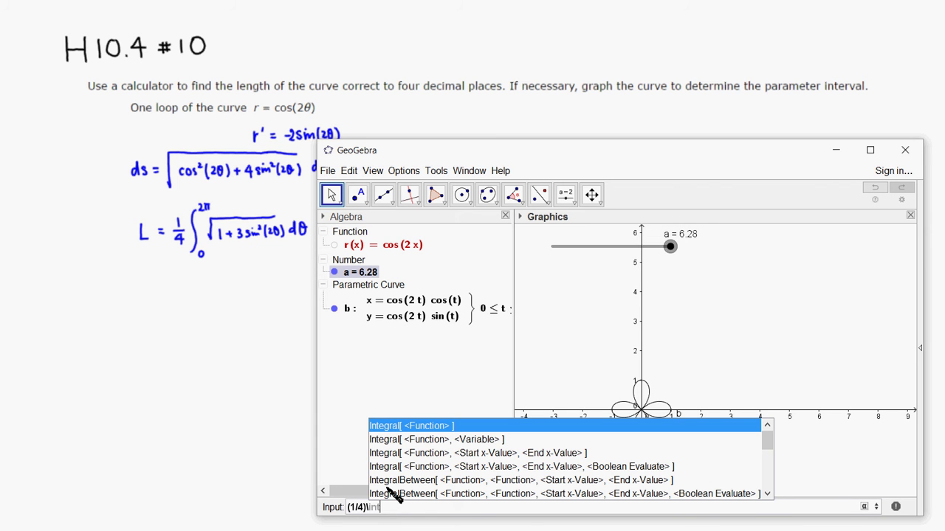
key("Escape")
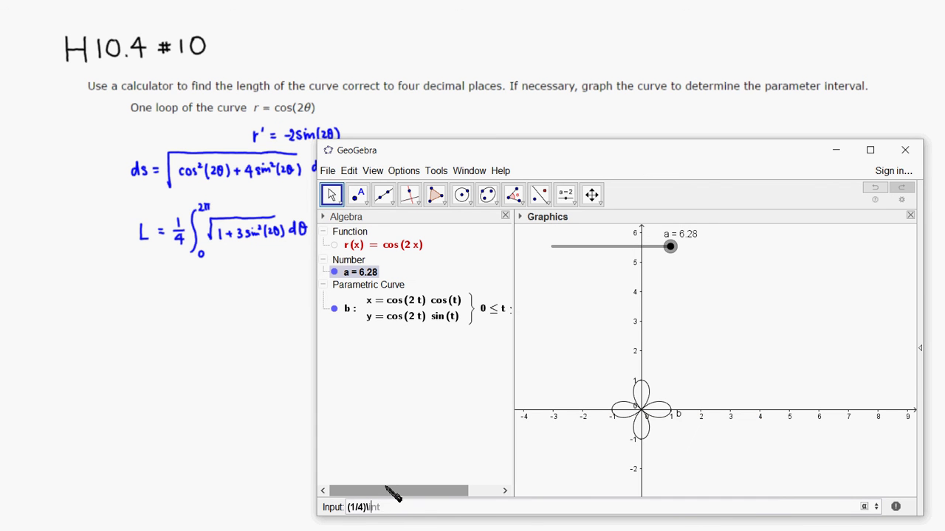
key("BackSpace")
type(")")
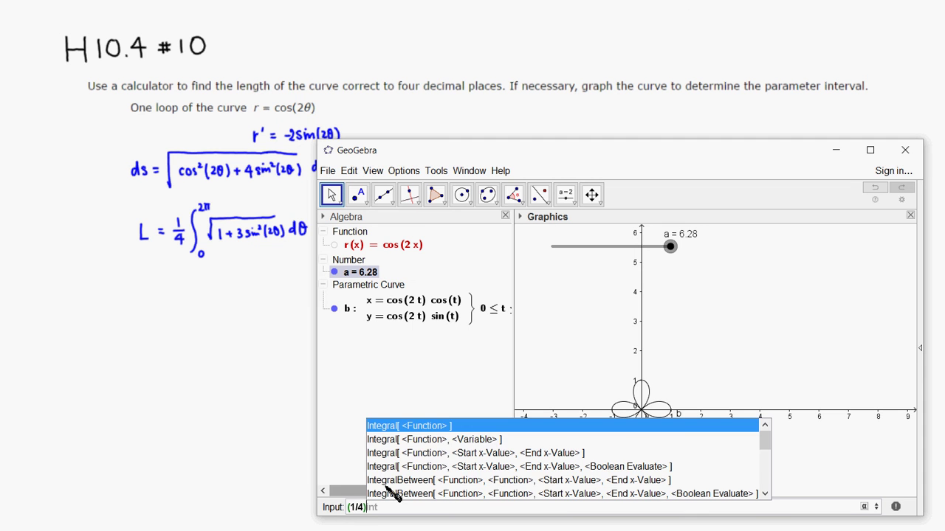
left_click(421, 454)
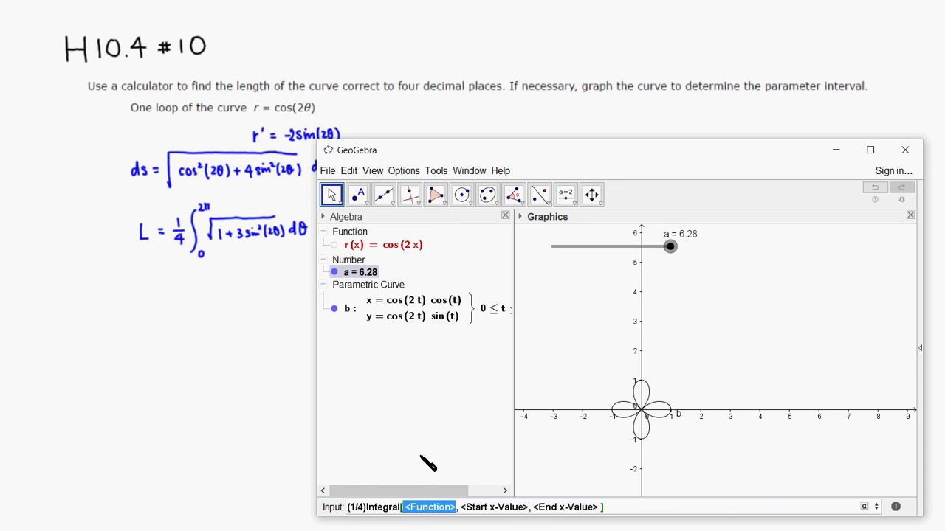
Integrate sqrt(1+3sin^2(2x)) from 0 to 2pi, producing c = 2.42
type("sqrt(")
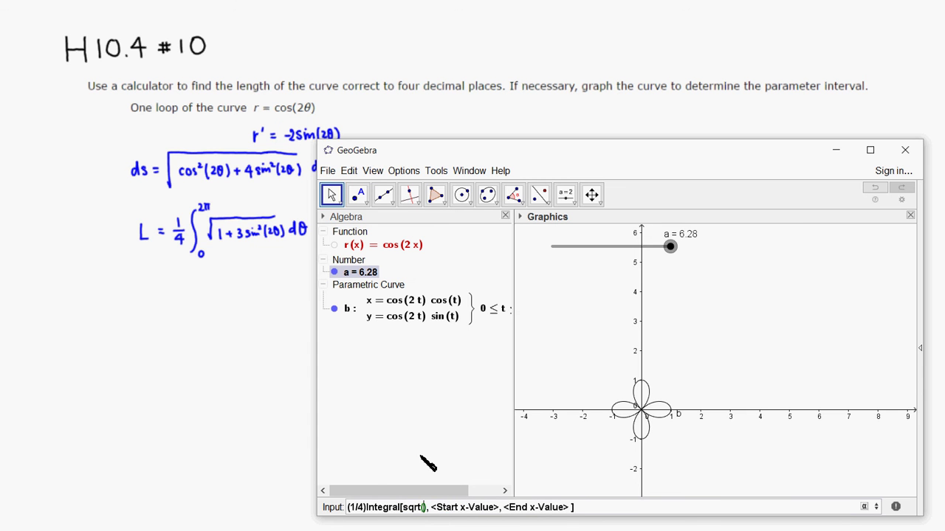
type("1")
type("+3sin^")
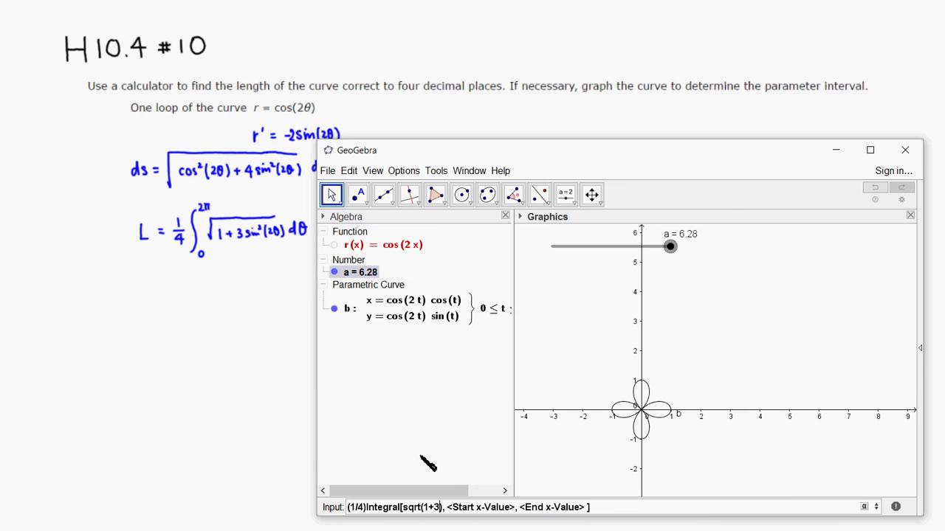
type("2")
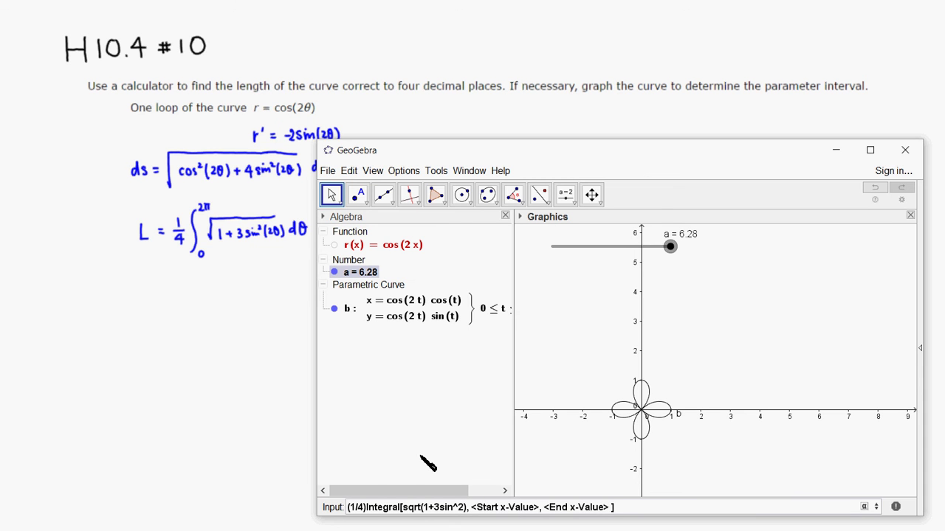
type("(2x")
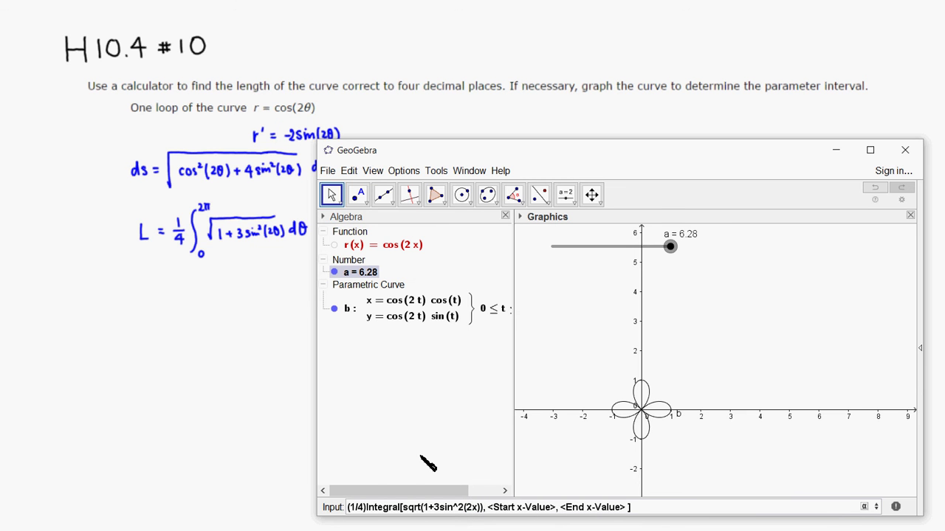
key("Tab")
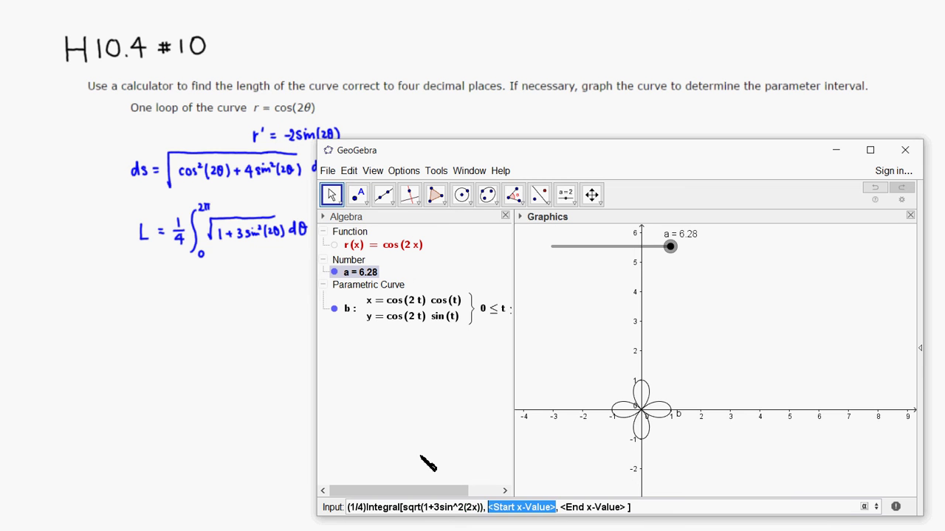
type("0")
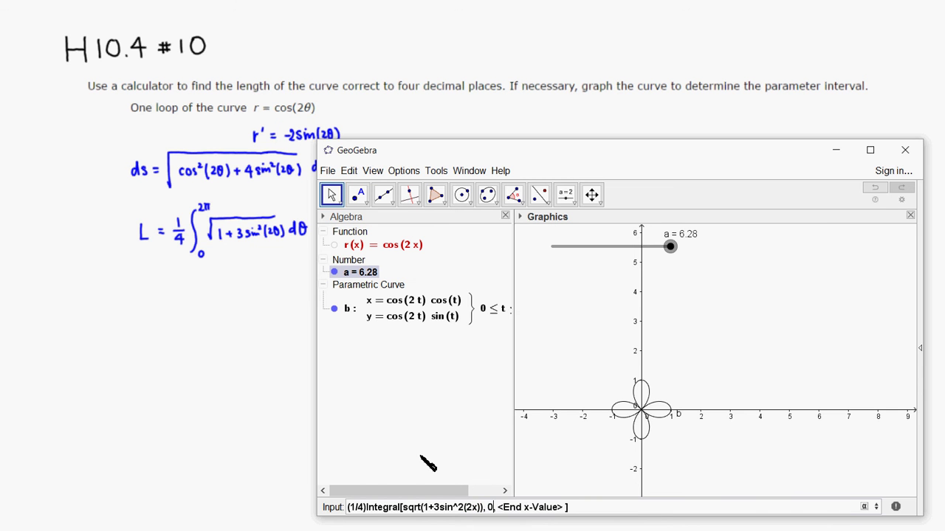
key("Tab")
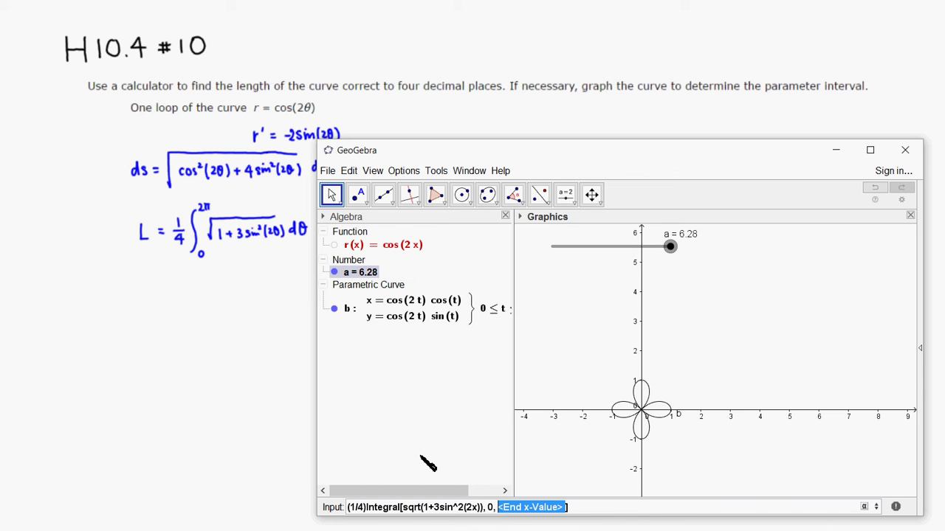
type("2pi")
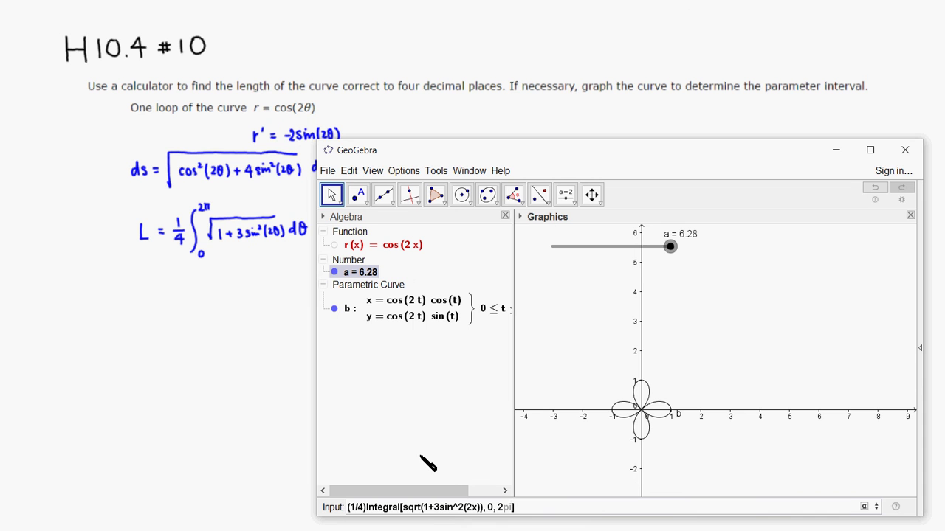
key("Return")
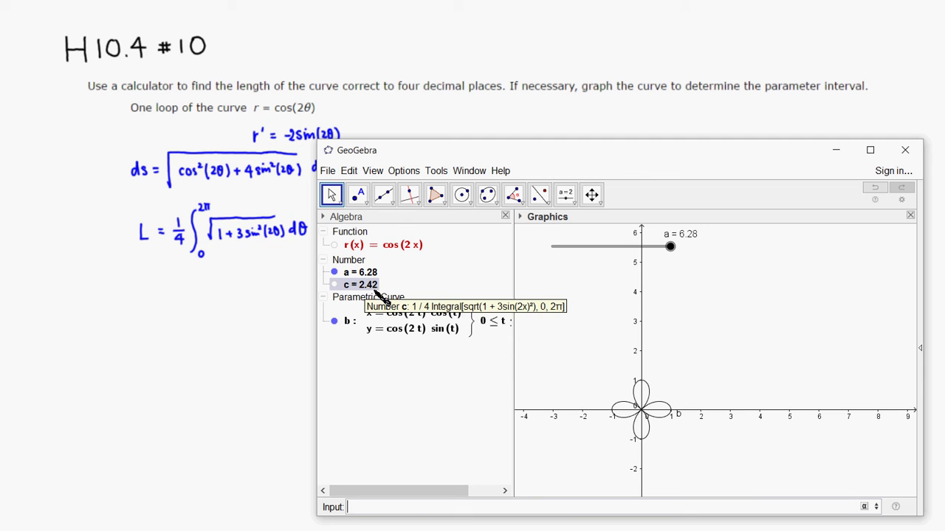
Set Options > Rounding to 4 Decimal Places so c displays as 2.4221
left_click(405, 174)
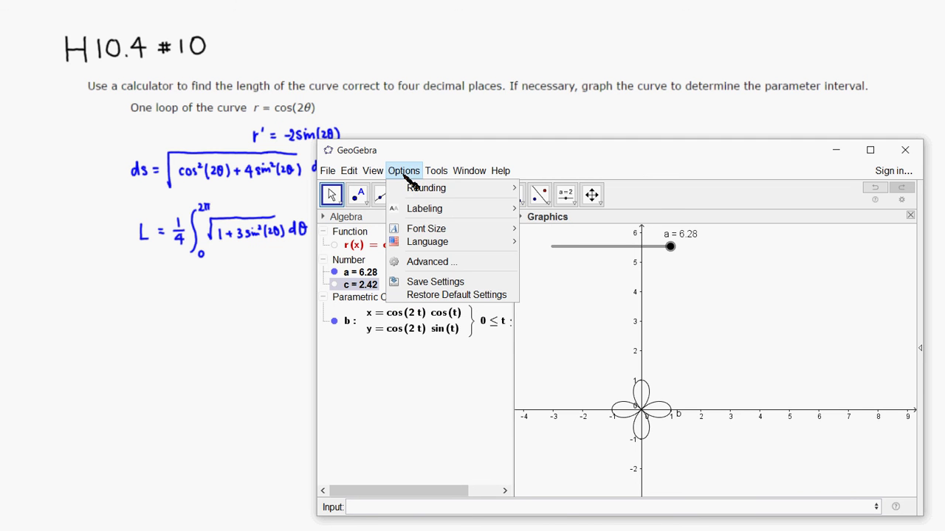
mouse_move(426, 192)
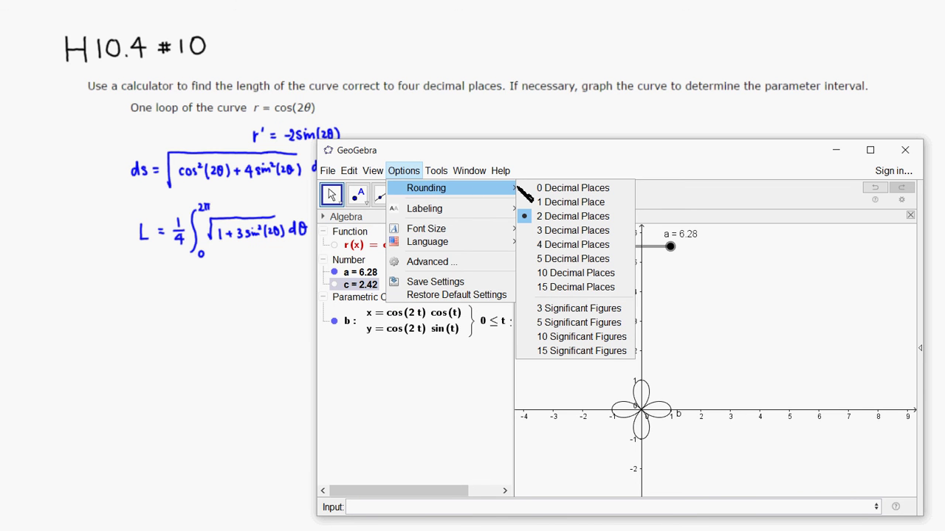
left_click(541, 248)
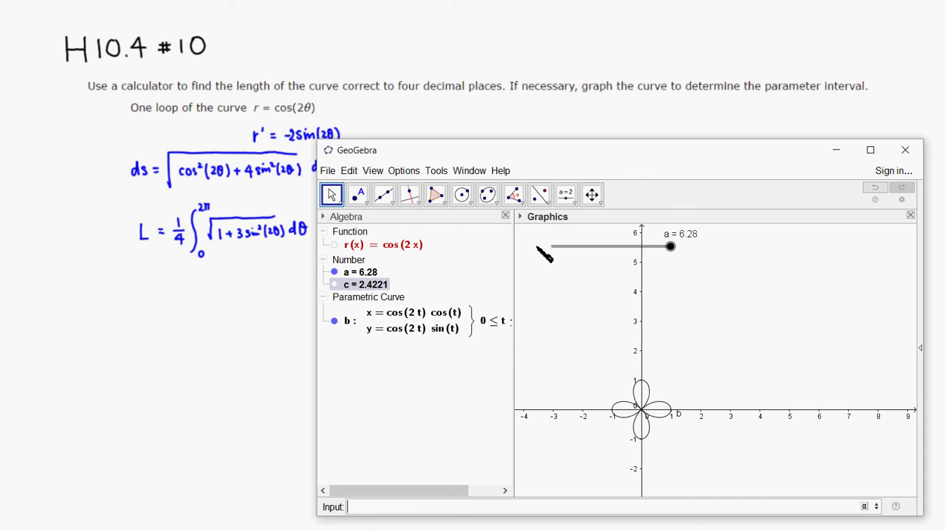
left_click(380, 320)
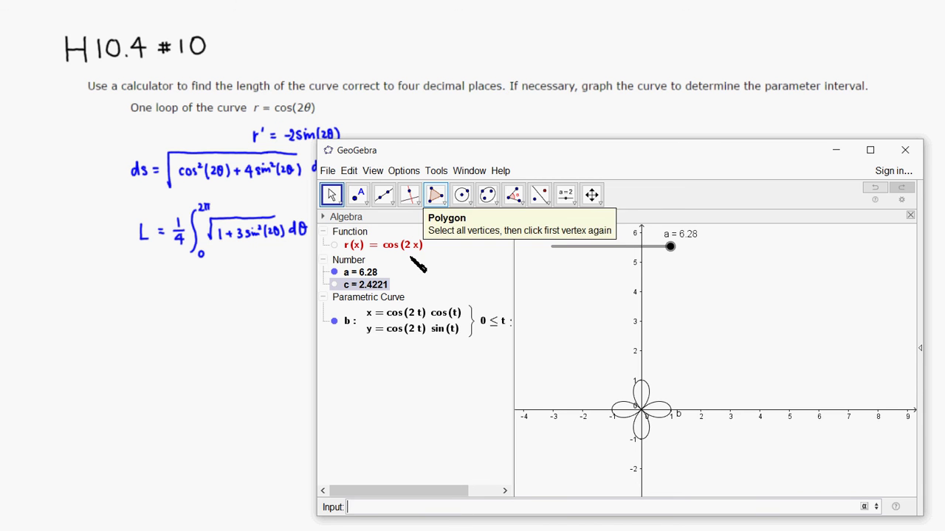
mouse_move(369, 291)
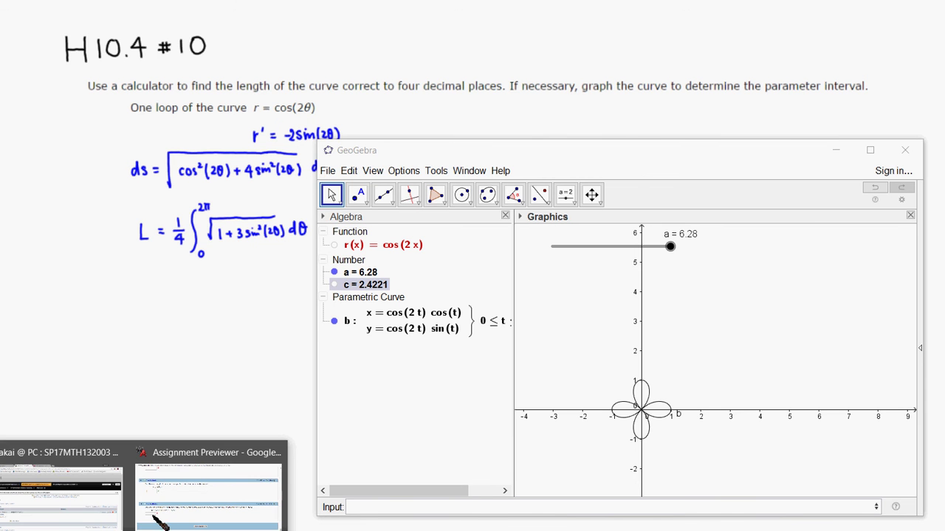
Enter 2.4221 in question 10's WebAssign answer box and submit for testing
left_click(198, 508)
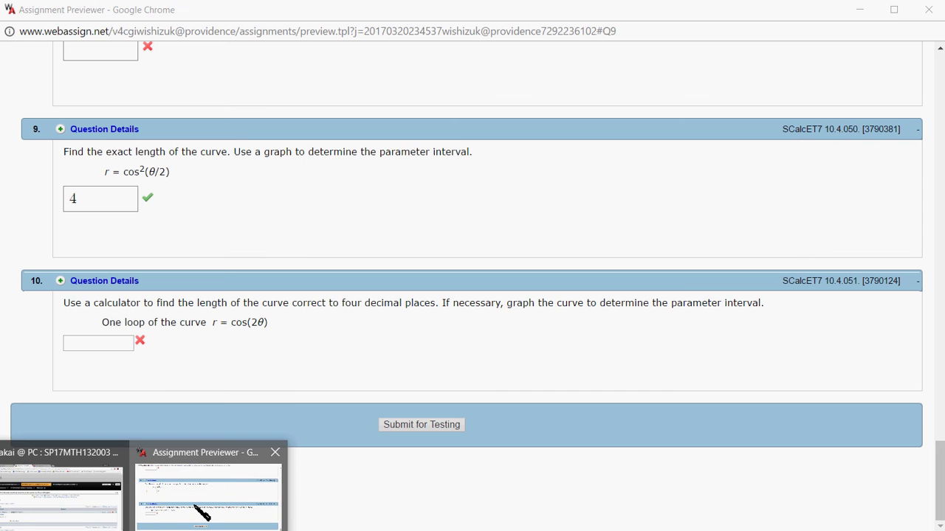
left_click(79, 344)
type("2.")
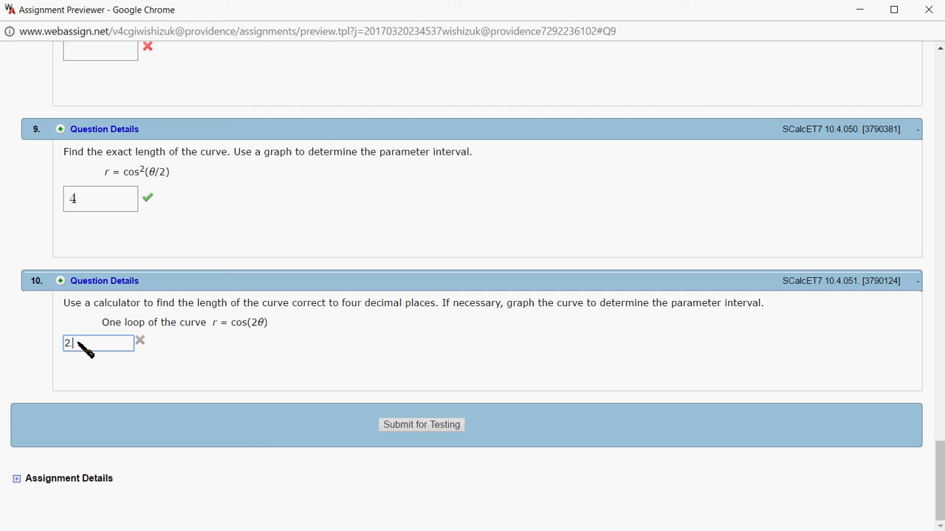
type("4221")
left_click(421, 425)
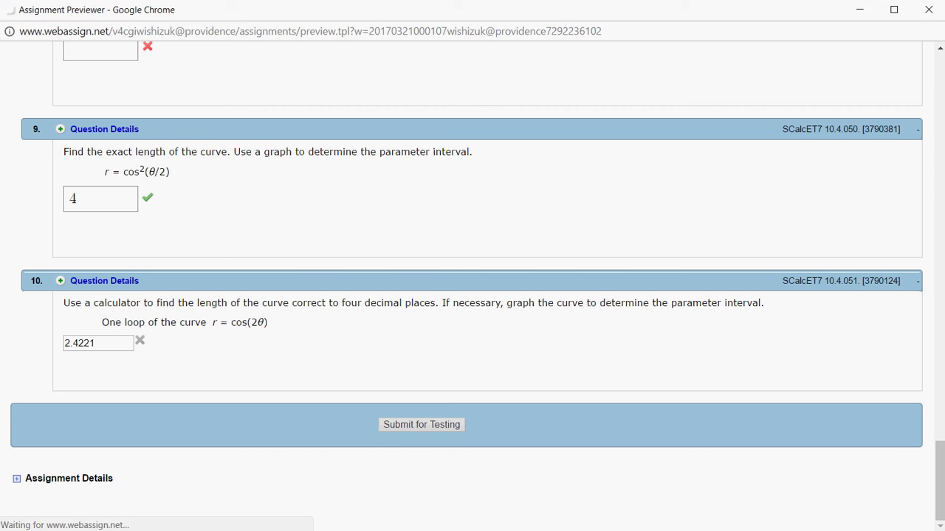